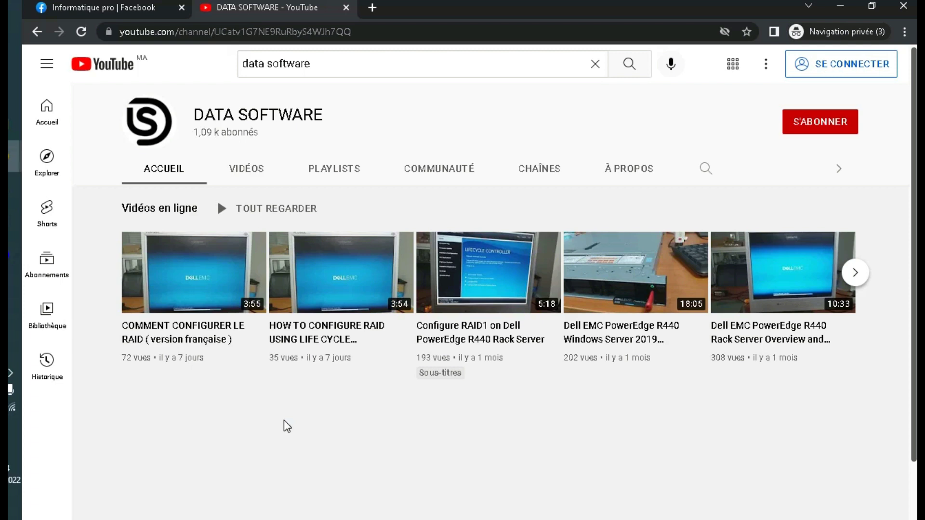
- Play the video "COMMENT CONFIGURER LE RAID ( version française )" with the volume raised to listen to its sound, and pause it
{"action": "mouse_move", "coordinate": [202, 287]}
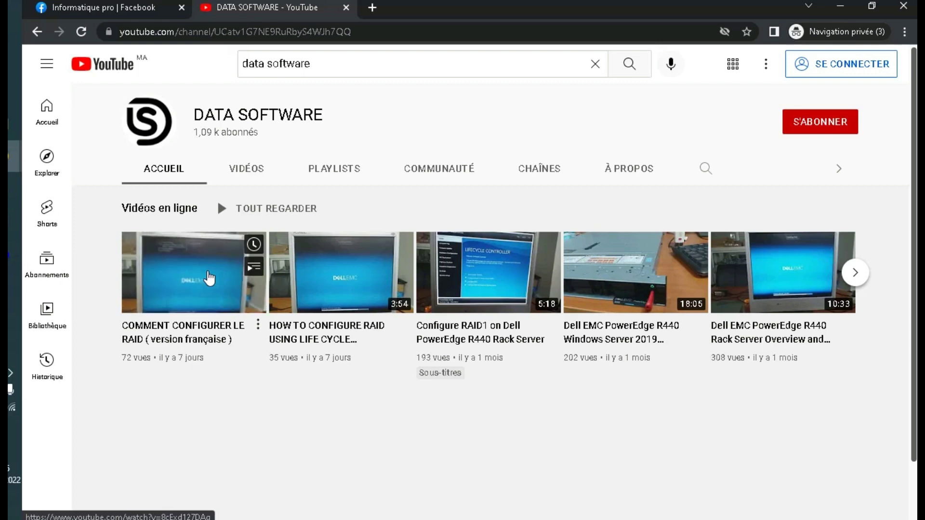
{"action": "left_click", "coordinate": [208, 278]}
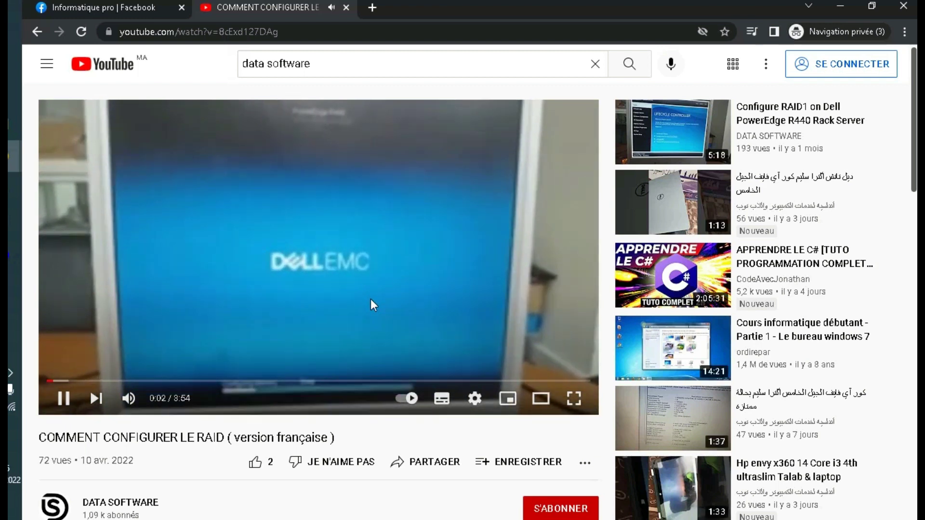
{"action": "key", "text": "XF86AudioRaiseVolume"}
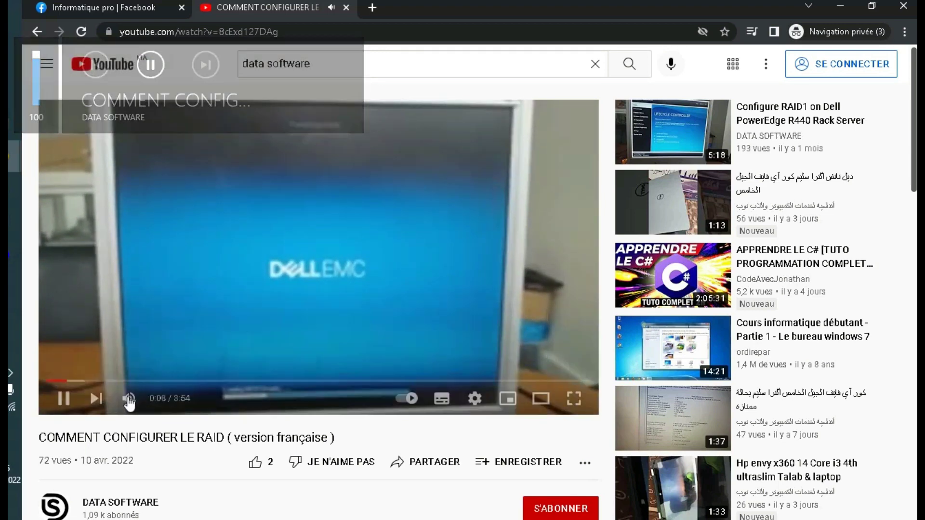
{"action": "mouse_move", "coordinate": [128, 402]}
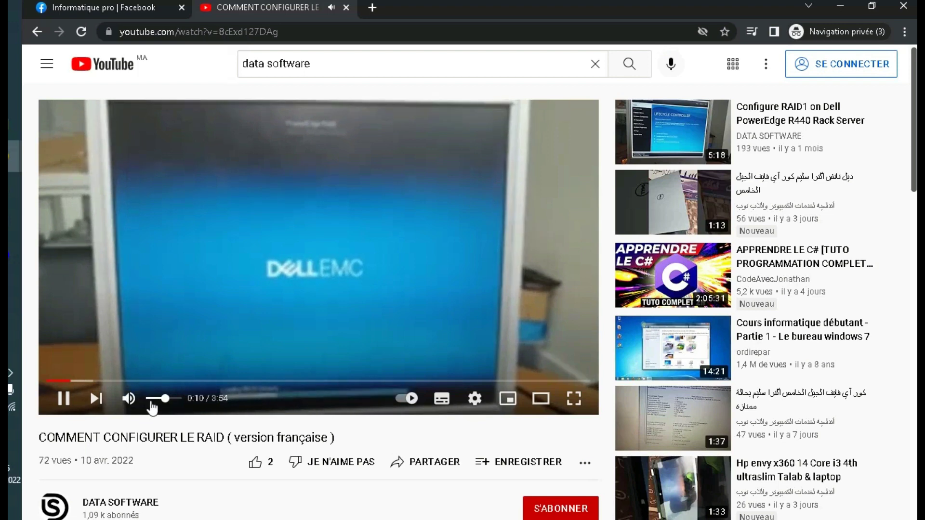
{"action": "left_click_drag", "start_coordinate": [166, 399], "coordinate": [181, 397]}
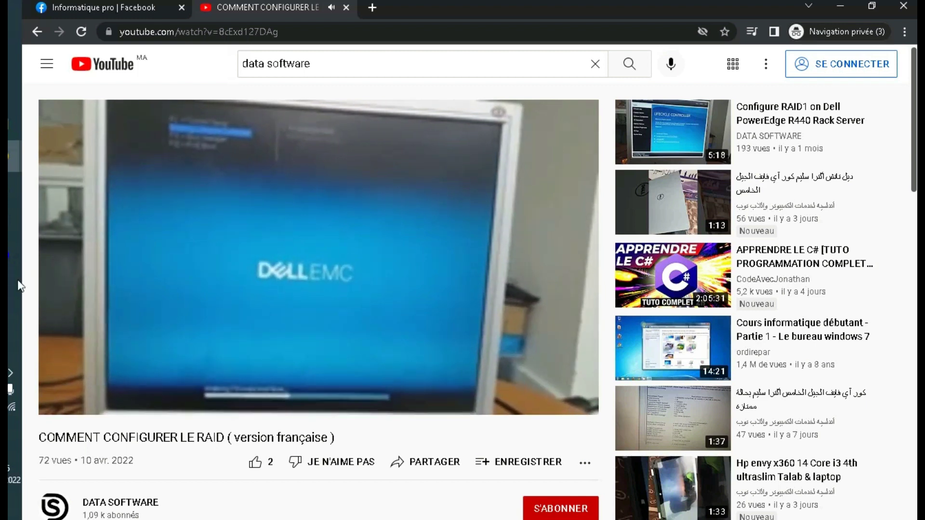
{"action": "left_click", "coordinate": [112, 300]}
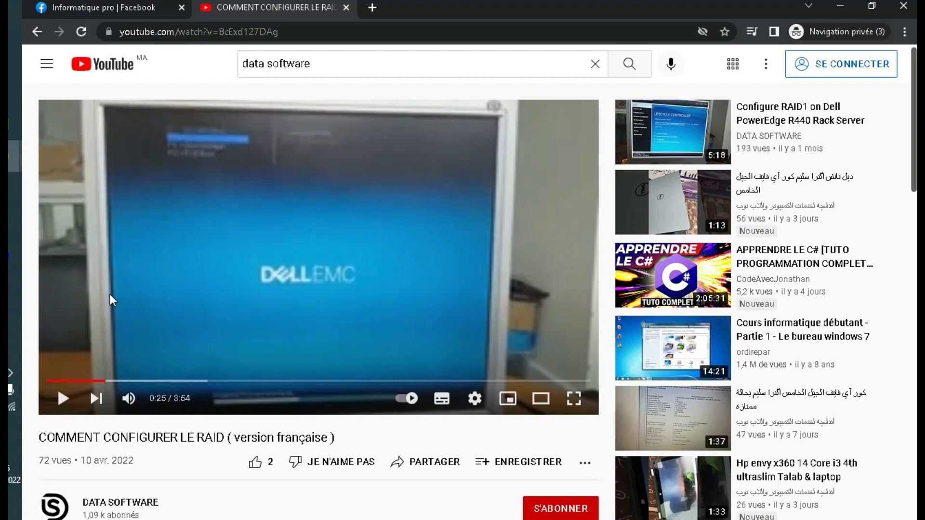
- Switch to Audacity, import the "COMMENT CONFIGURER LE RAID" video's audio from the Téléchargements folder, and play back its opening seconds
{"action": "left_click", "coordinate": [8, 259]}
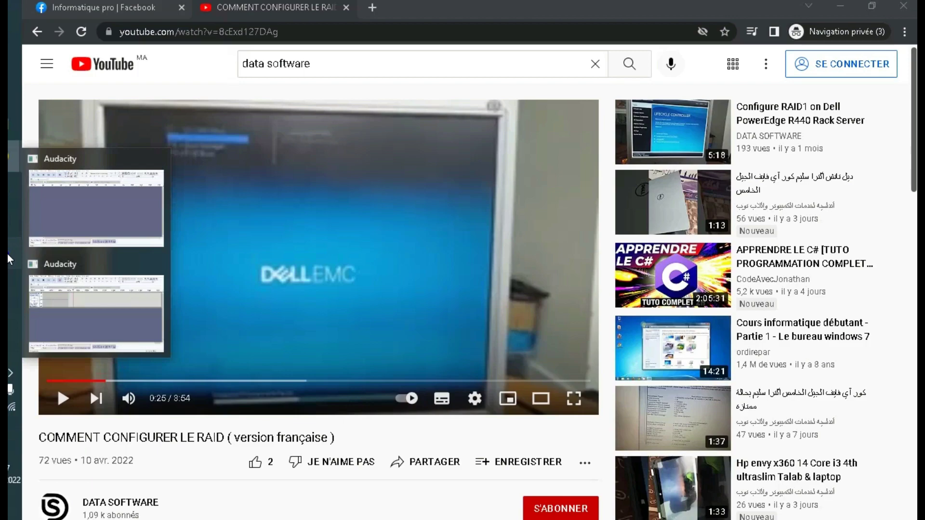
{"action": "left_click", "coordinate": [61, 197]}
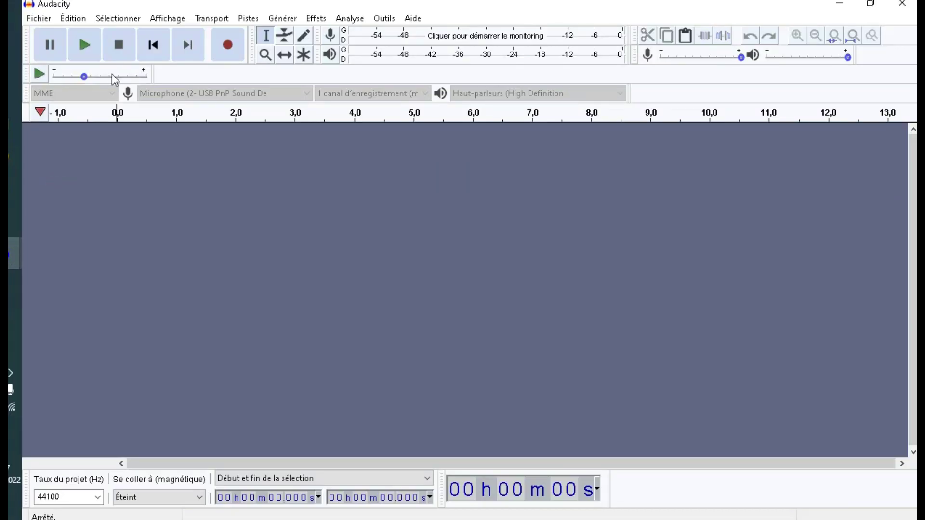
{"action": "left_click", "coordinate": [46, 22]}
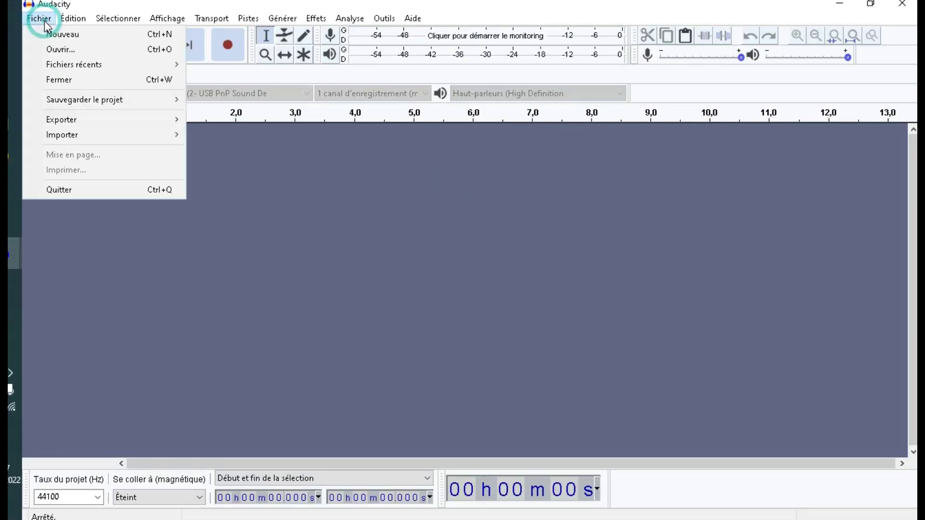
{"action": "left_click", "coordinate": [118, 134]}
{"action": "left_click", "coordinate": [62, 216]}
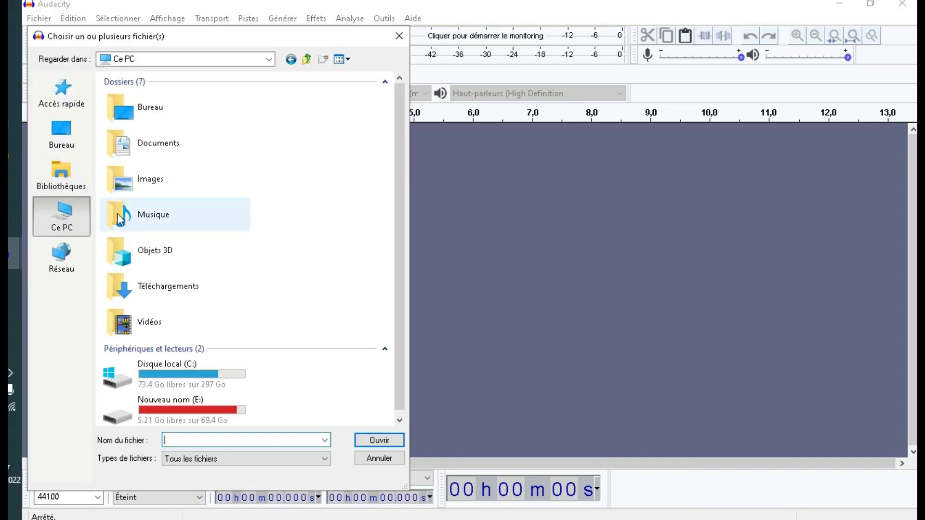
{"action": "double_click", "coordinate": [182, 287]}
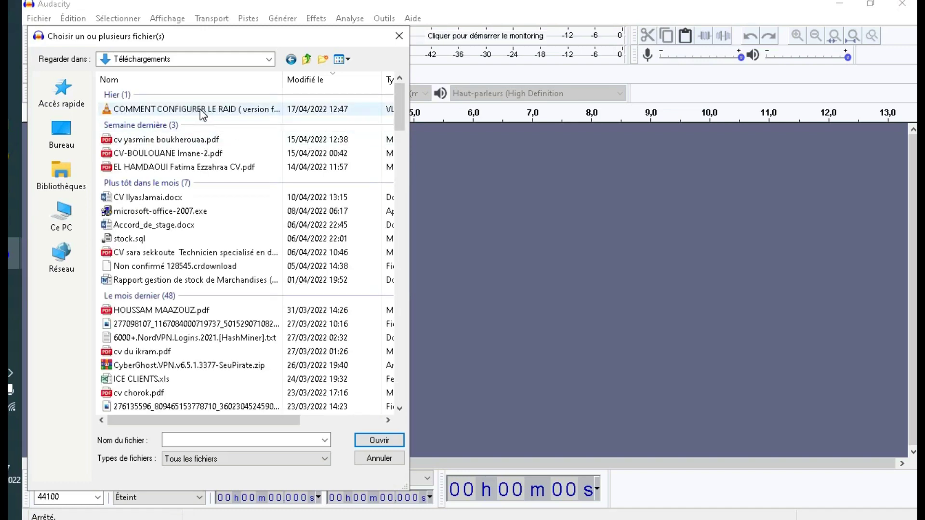
{"action": "double_click", "coordinate": [222, 110]}
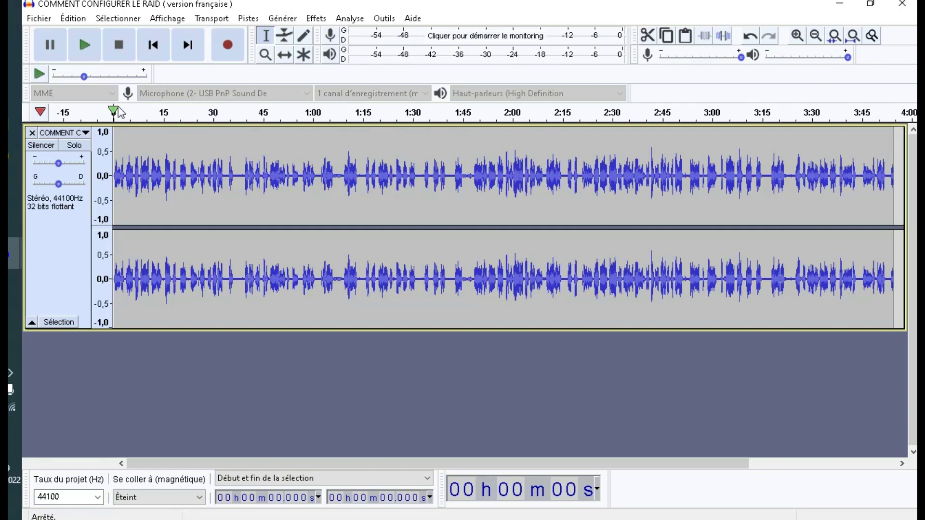
{"action": "left_click", "coordinate": [86, 48]}
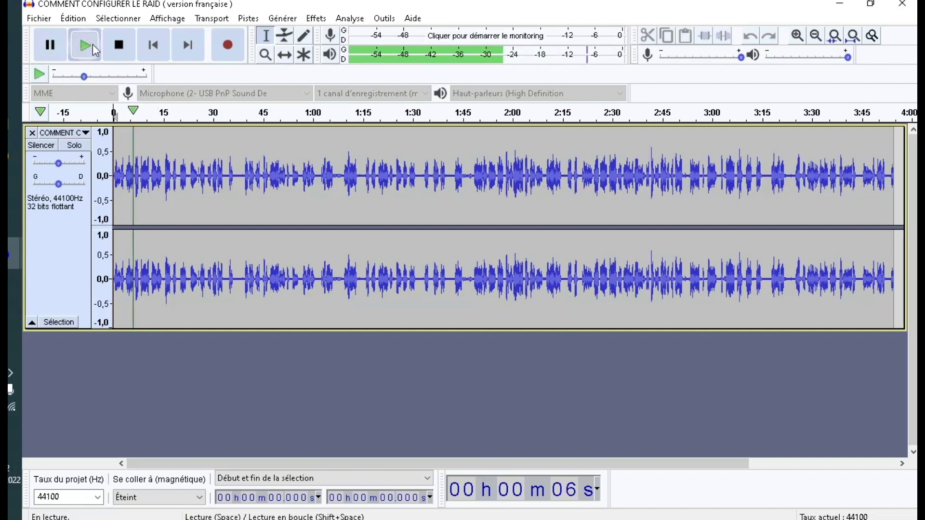
{"action": "left_click", "coordinate": [119, 46]}
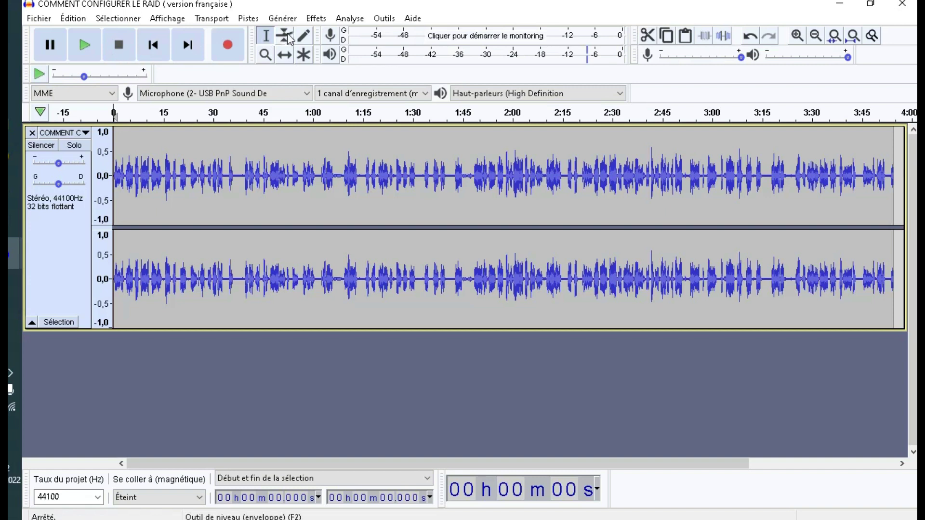
- Amplify the entire track by 4,859 dB with saturation allowed and listen to the beginning of the result
{"action": "left_click", "coordinate": [799, 39]}
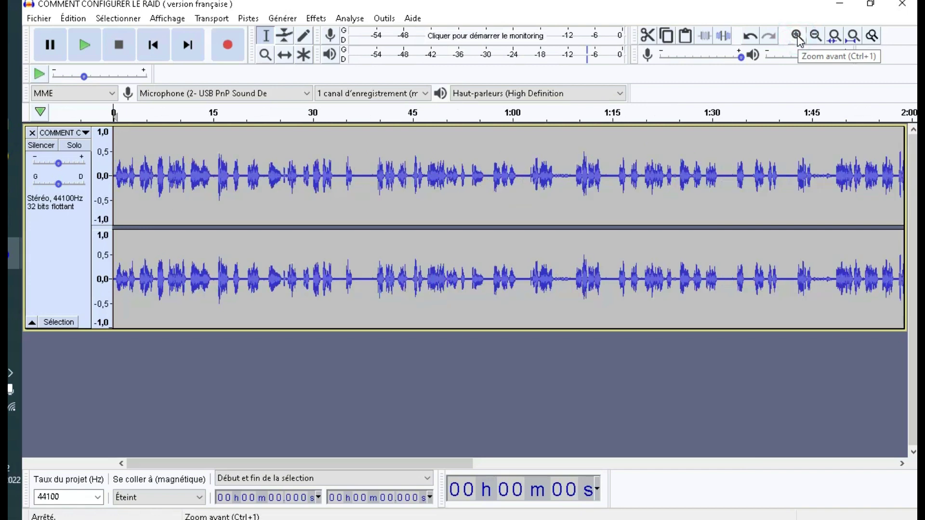
{"action": "left_click", "coordinate": [797, 36]}
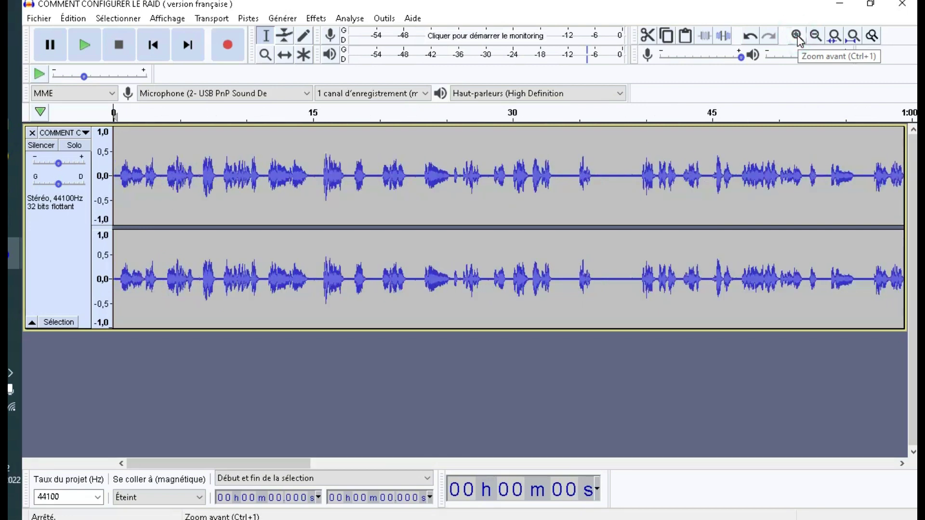
{"action": "left_click", "coordinate": [797, 37]}
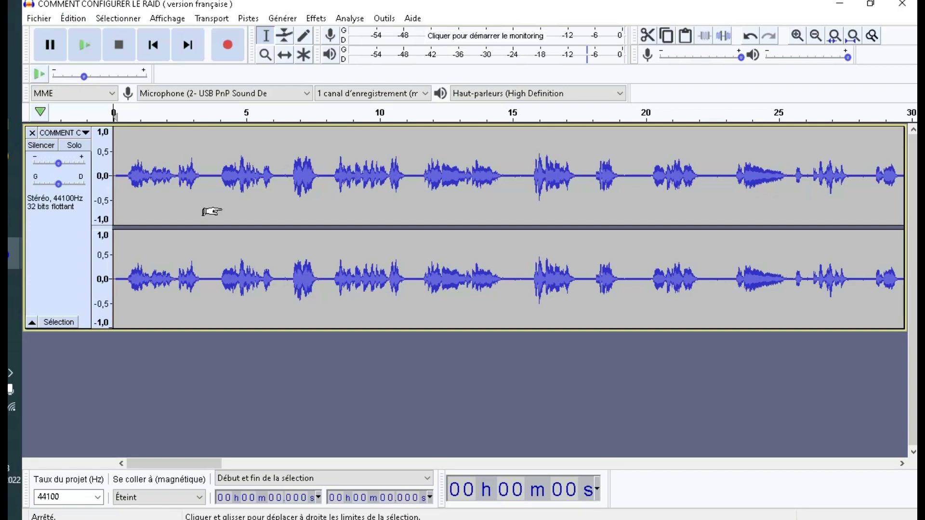
{"action": "key", "text": "ctrl+a"}
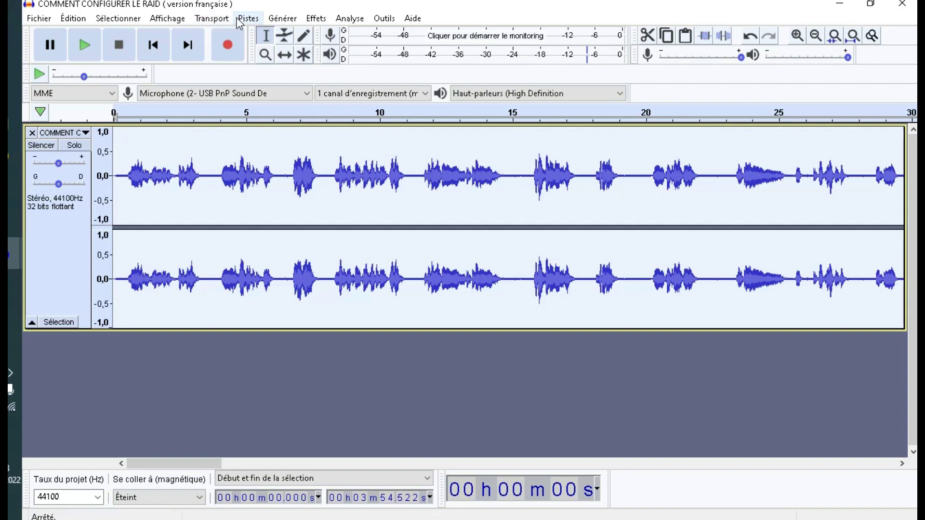
{"action": "left_click", "coordinate": [316, 17]}
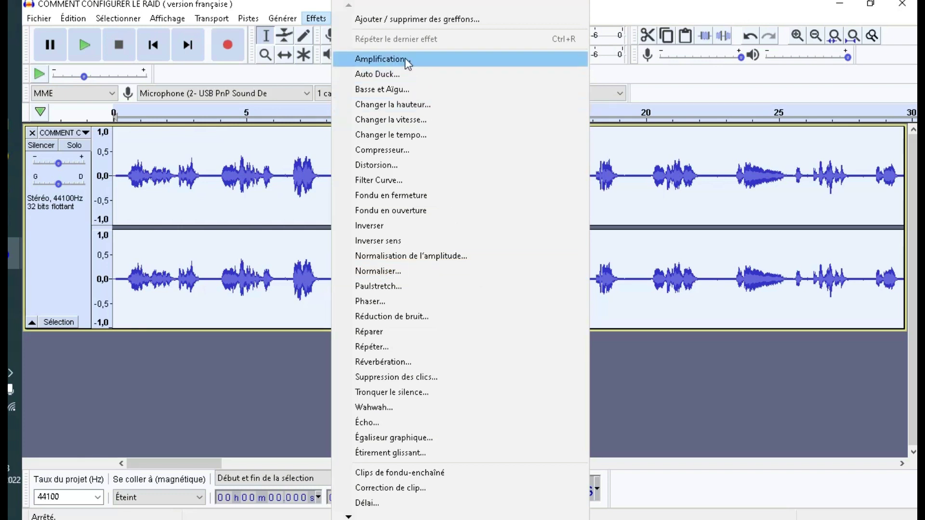
{"action": "left_click", "coordinate": [381, 59]}
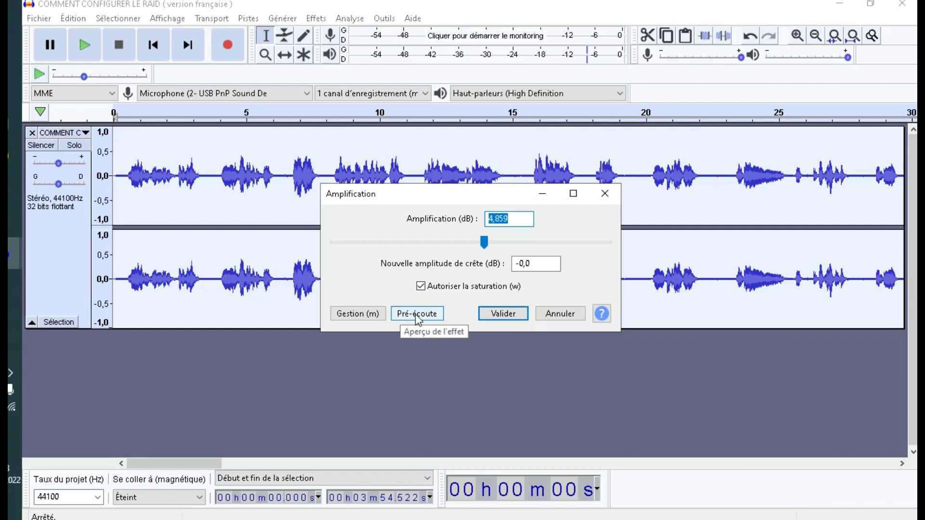
{"action": "left_click", "coordinate": [512, 315]}
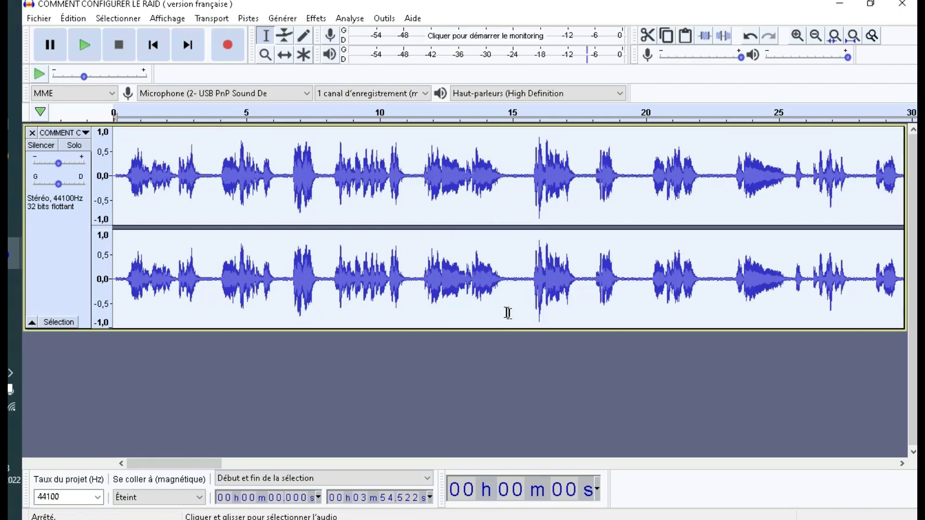
{"action": "left_click", "coordinate": [88, 50]}
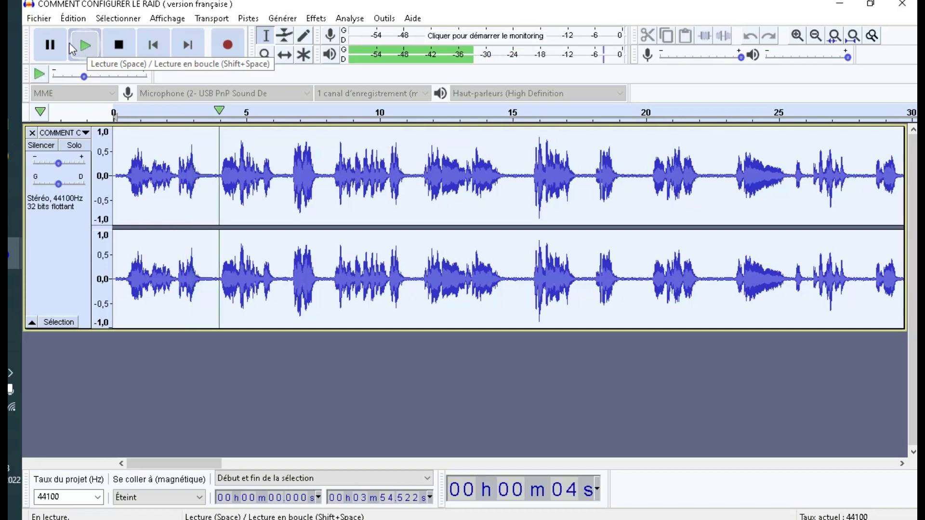
{"action": "left_click", "coordinate": [120, 52]}
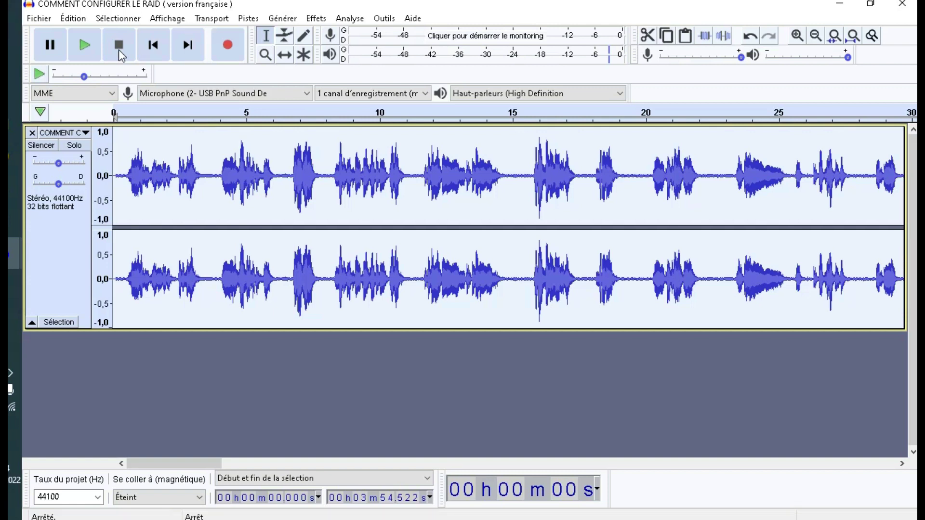
- Select the silent gap from about 14,6 to 15,8 seconds and capture it as the noise profile for noise reduction
{"action": "left_click", "coordinate": [797, 37]}
{"action": "left_click", "coordinate": [797, 36]}
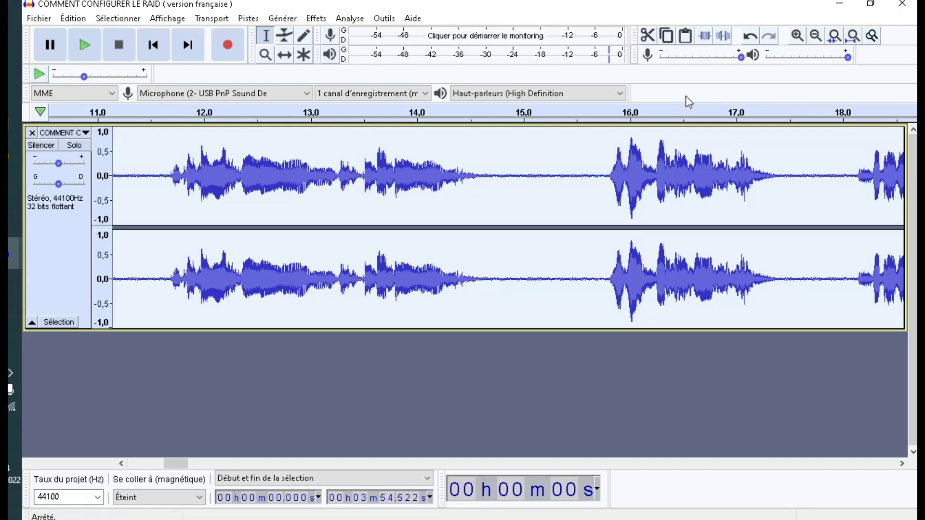
{"action": "left_click", "coordinate": [482, 150]}
{"action": "left_click_drag", "start_coordinate": [544, 158], "coordinate": [603, 164]}
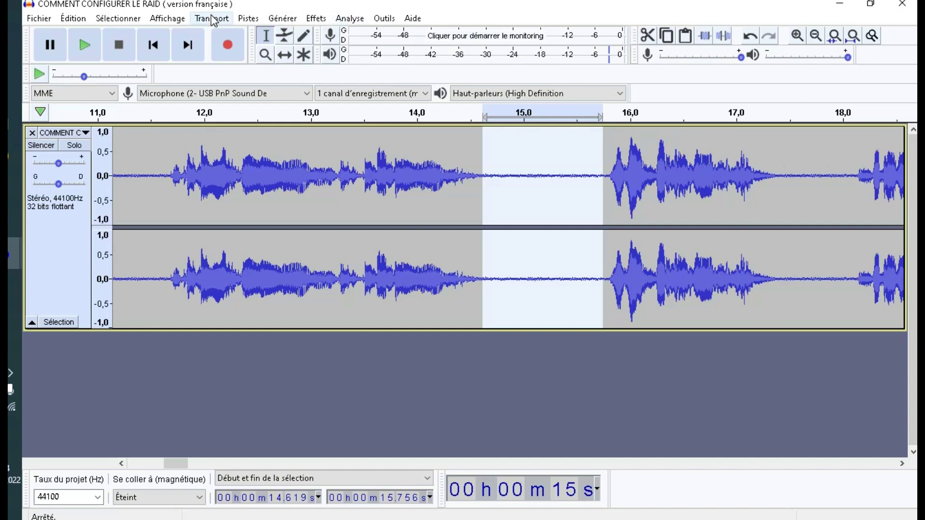
{"action": "left_click", "coordinate": [319, 22]}
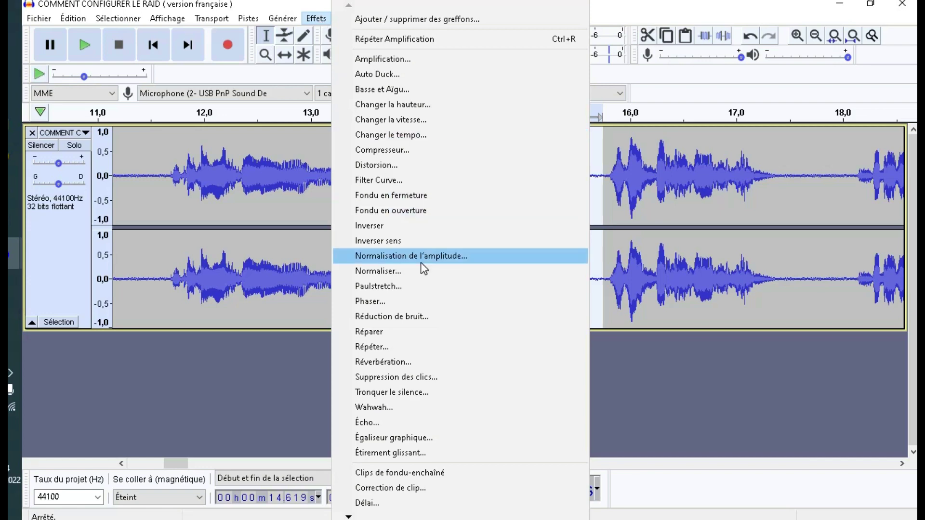
{"action": "left_click", "coordinate": [439, 317]}
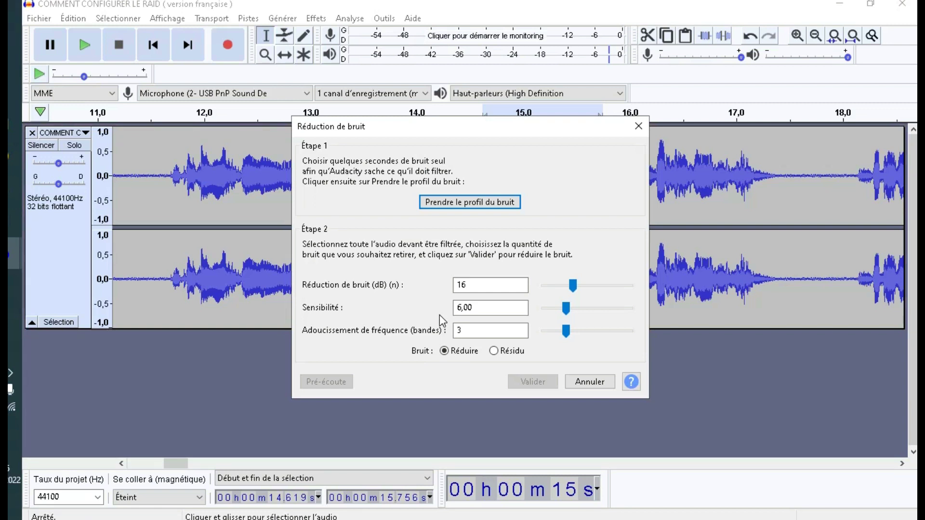
{"action": "left_click", "coordinate": [502, 206]}
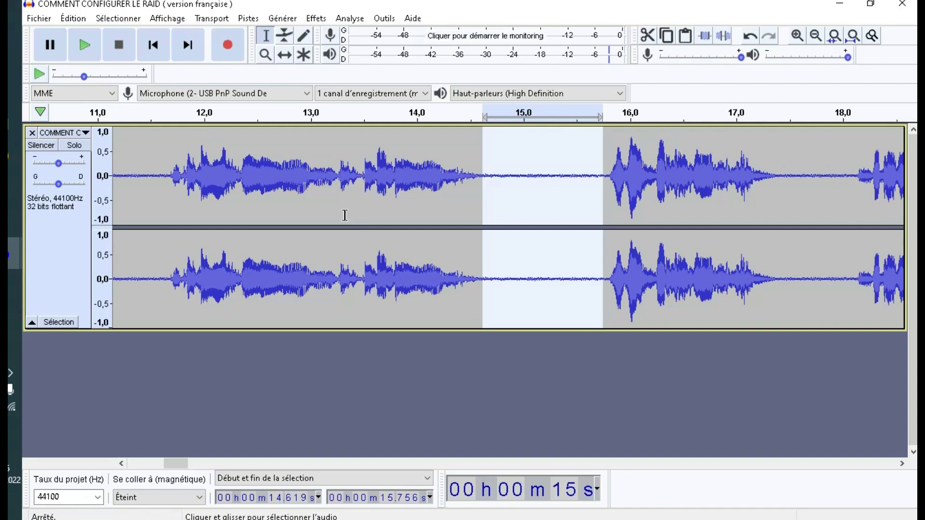
- Preview and apply noise reduction to the entire track with 16 dB, sensitivity 6,00 and 3 smoothing bands, and listen to the result
{"action": "key", "text": "ctrl+a"}
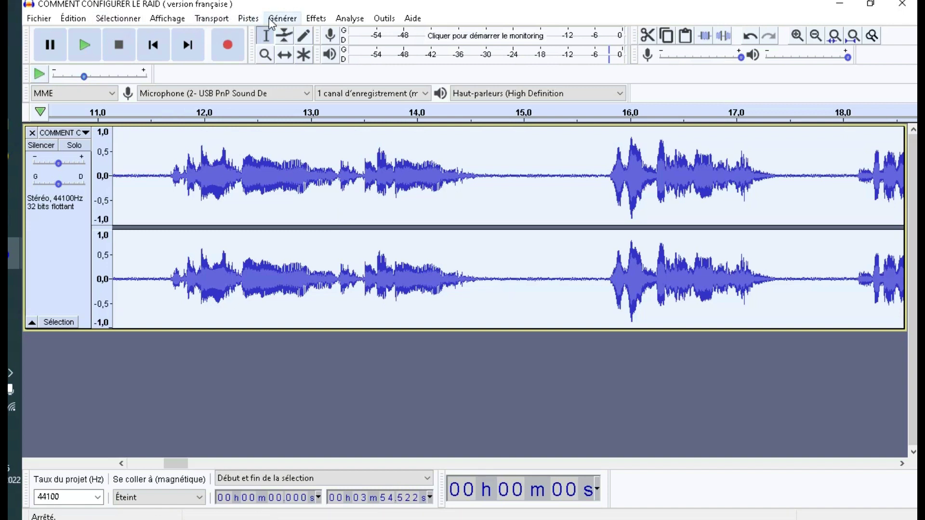
{"action": "left_click", "coordinate": [316, 18]}
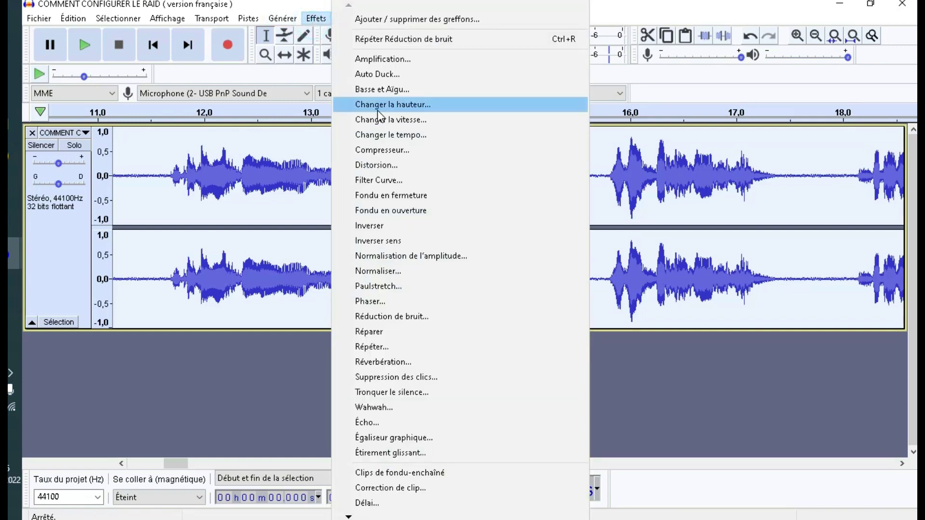
{"action": "left_click", "coordinate": [429, 315]}
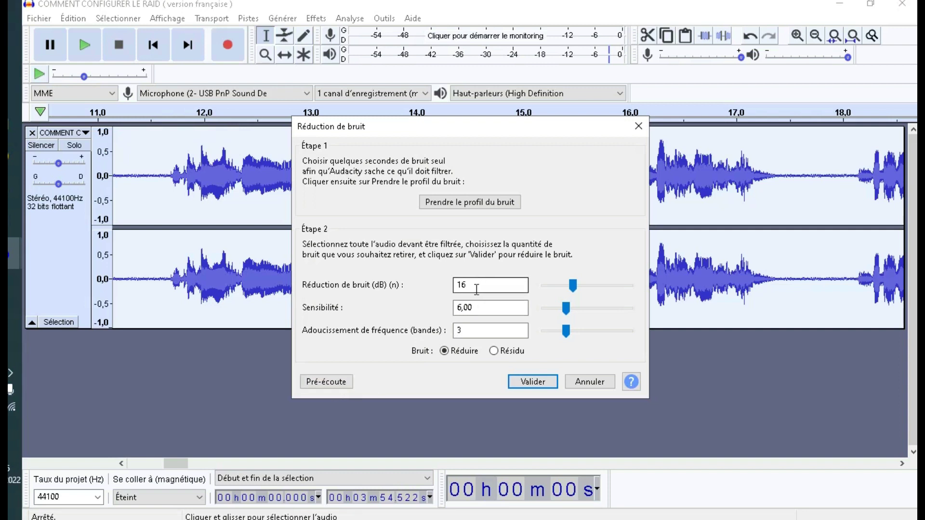
{"action": "left_click", "coordinate": [339, 383]}
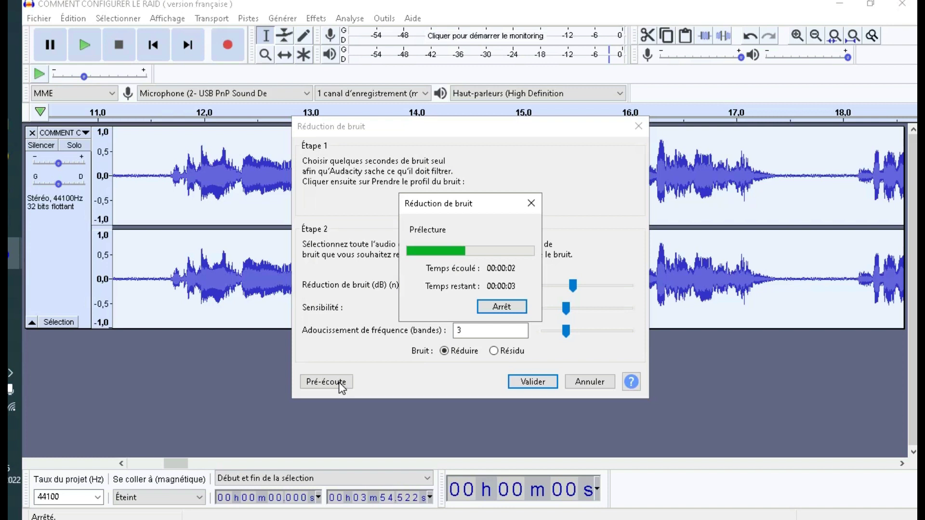
{"action": "left_click", "coordinate": [504, 311]}
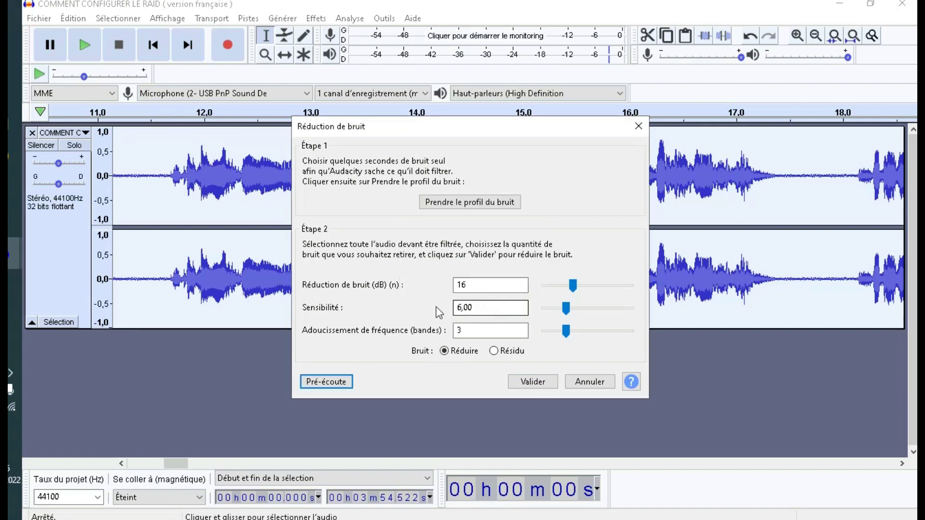
{"action": "left_click", "coordinate": [542, 383]}
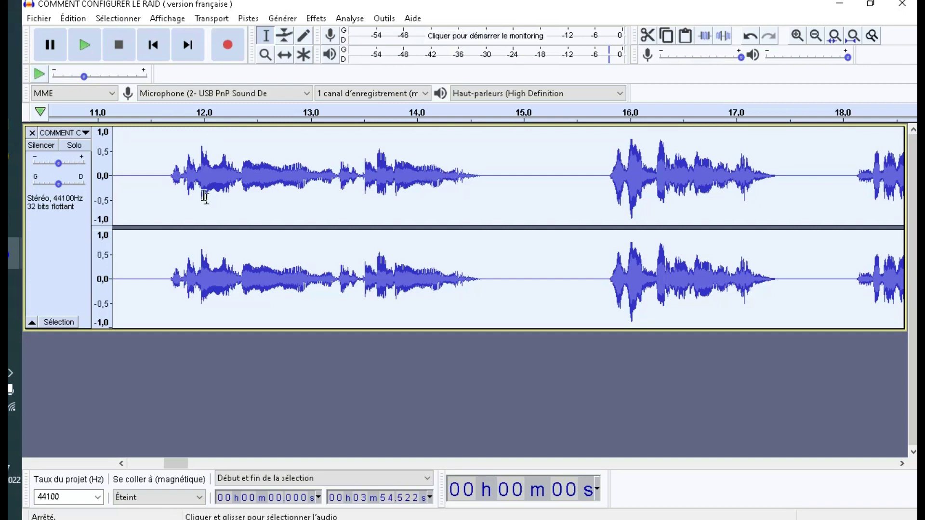
{"action": "left_click", "coordinate": [86, 46]}
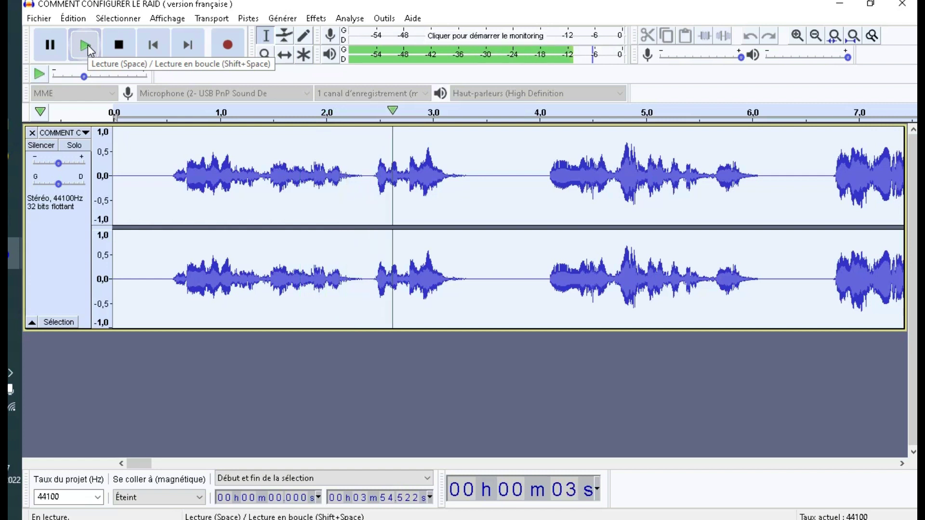
{"action": "left_click", "coordinate": [122, 47]}
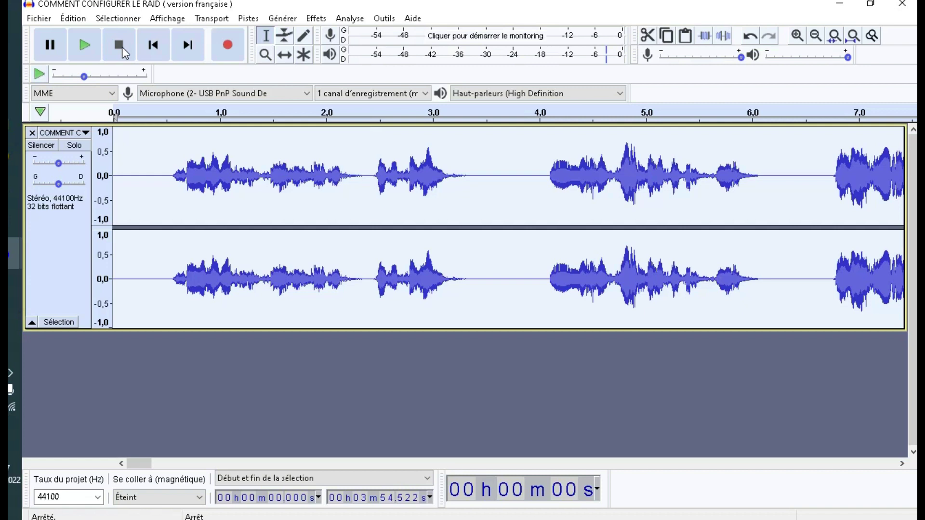
- Bring up the export format choices for the cleaned audio
{"action": "left_click", "coordinate": [38, 22]}
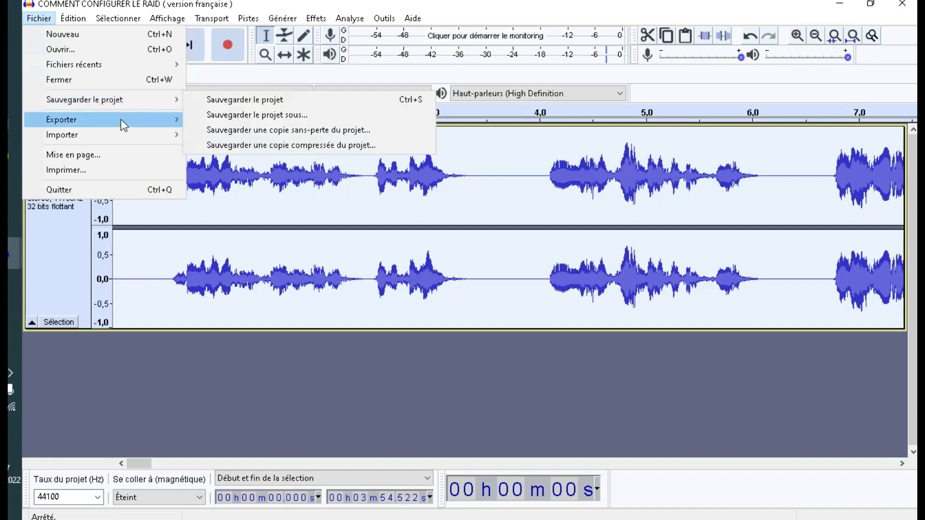
{"action": "mouse_move", "coordinate": [127, 126]}
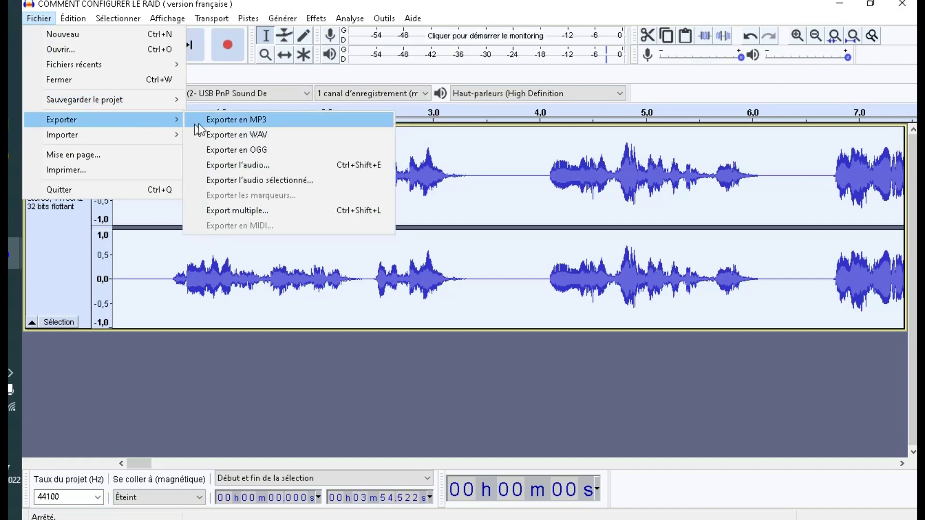